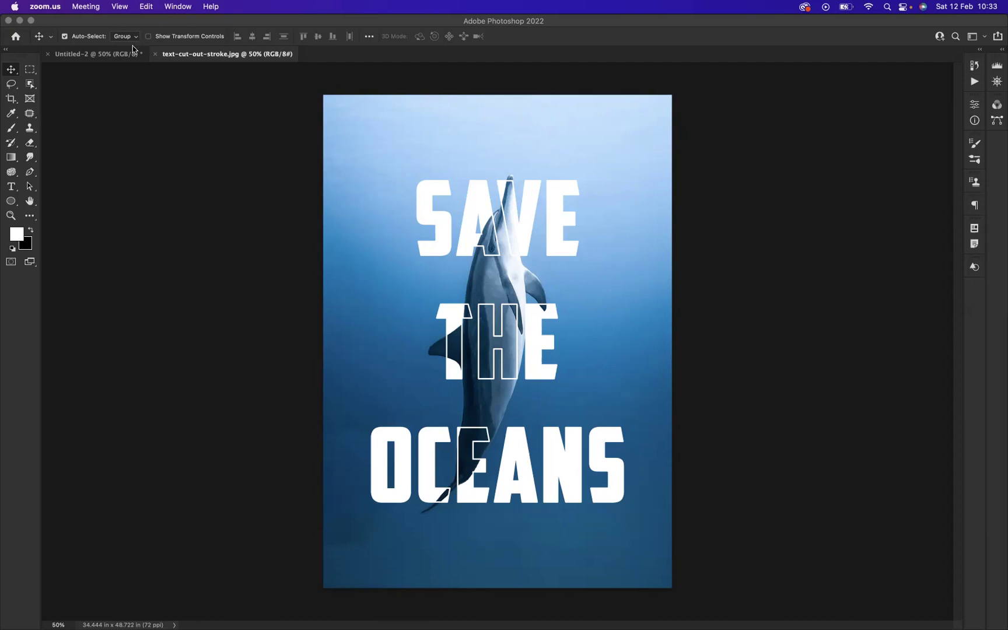
# Activate Photoshop while the text-cut-out-stroke.jpg poster example is on screen
pyautogui.click(92, 59)
# Switch to Untitled-2, preview the SAVE THE OCEANS text, hide it again, and select Layer 1
pyautogui.click(92, 55)
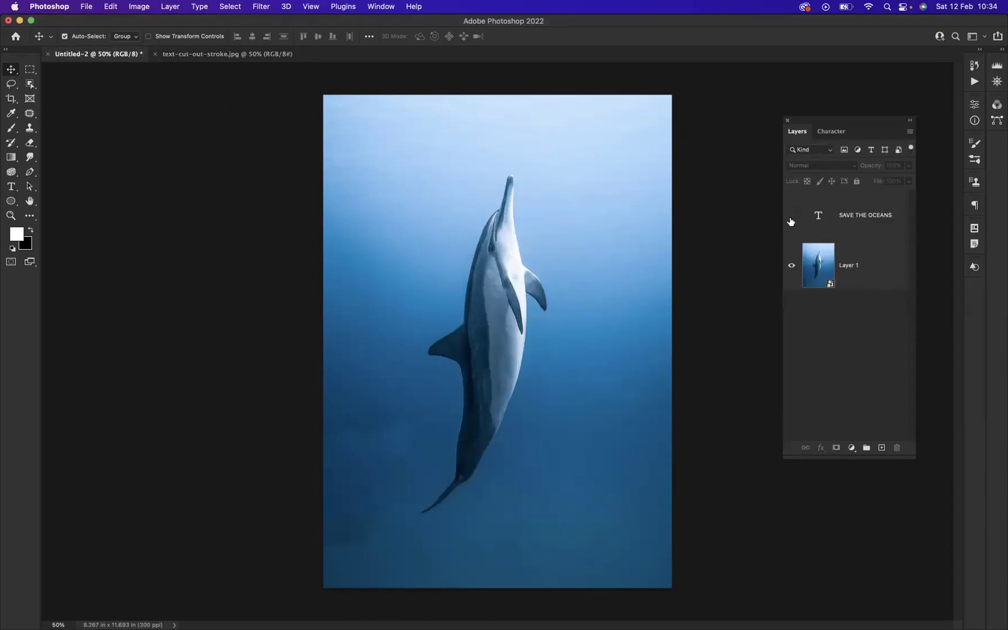
pyautogui.click(791, 220)
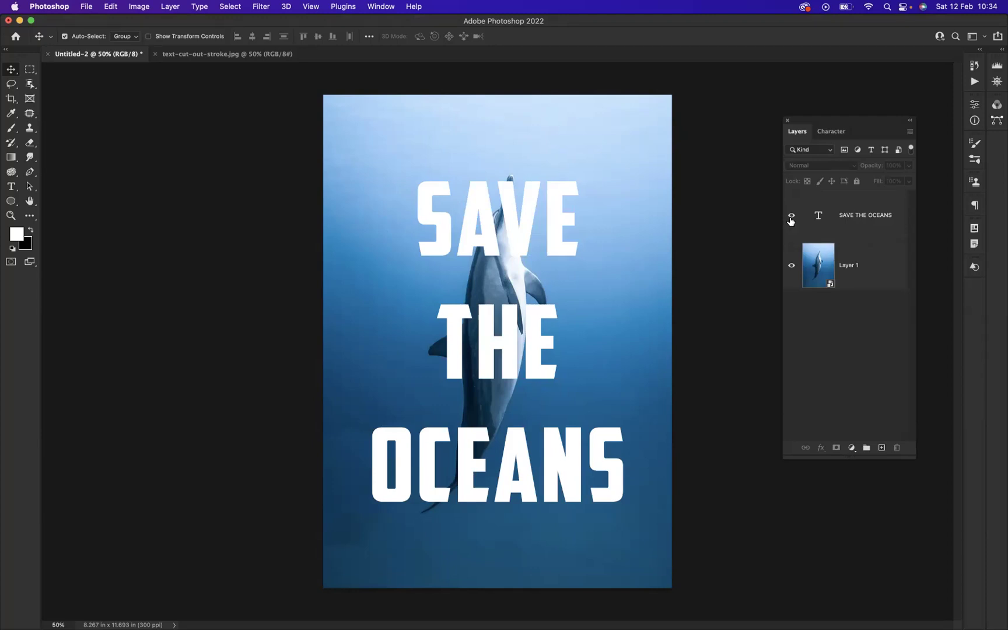
pyautogui.click(790, 220)
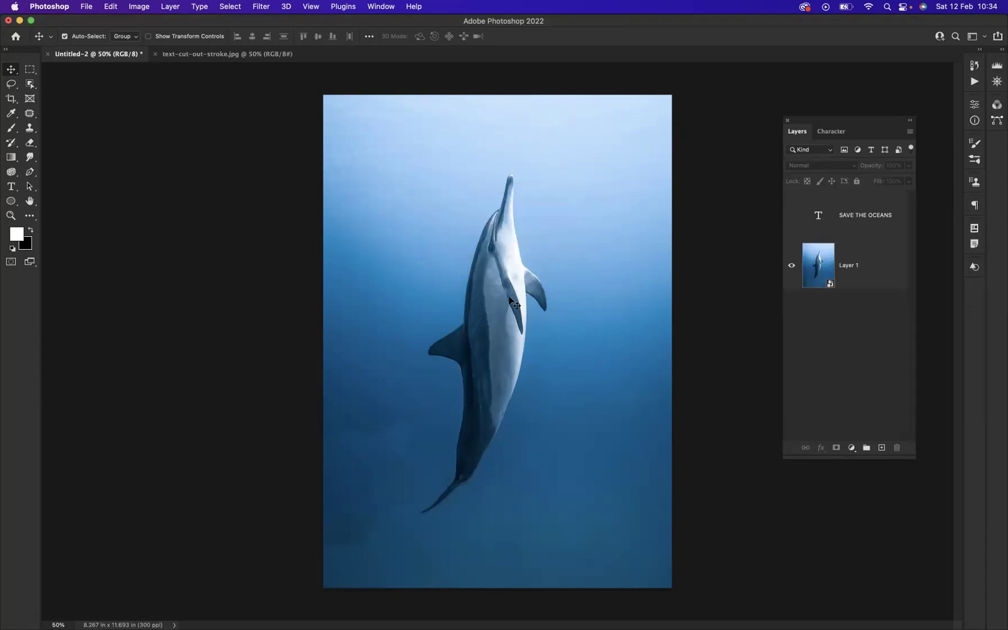
pyautogui.click(877, 268)
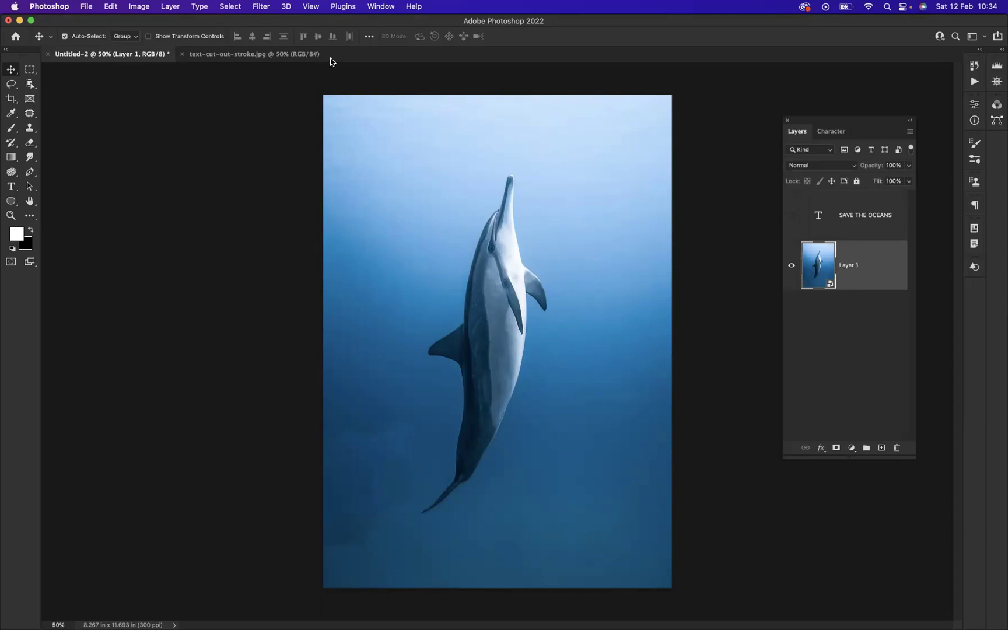
# Select the dolphin with the Object Selection Tool's Select Subject
pyautogui.click(30, 85)
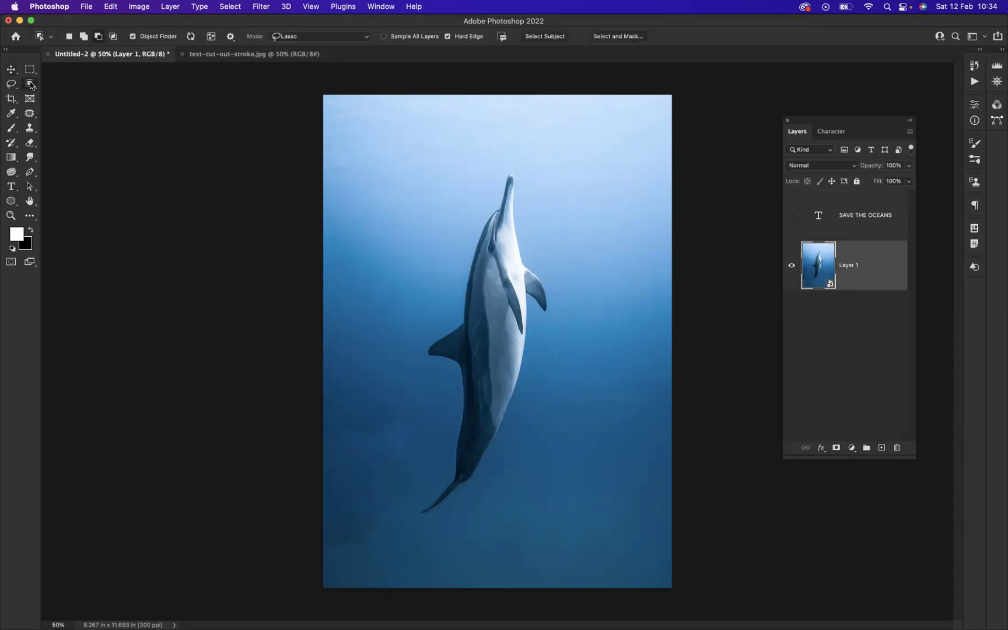
pyautogui.click(30, 84)
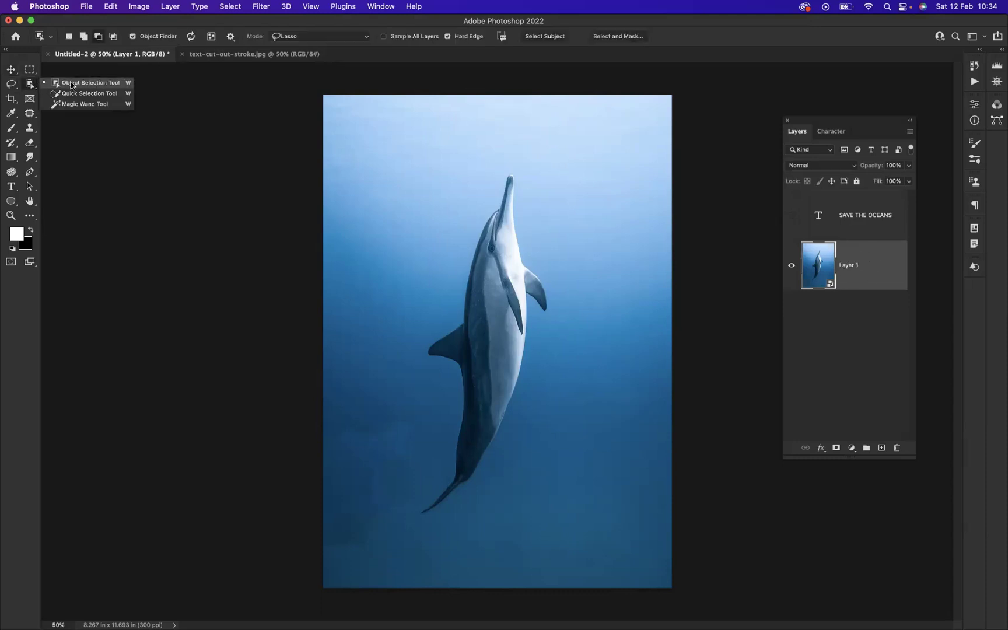
pyautogui.click(107, 85)
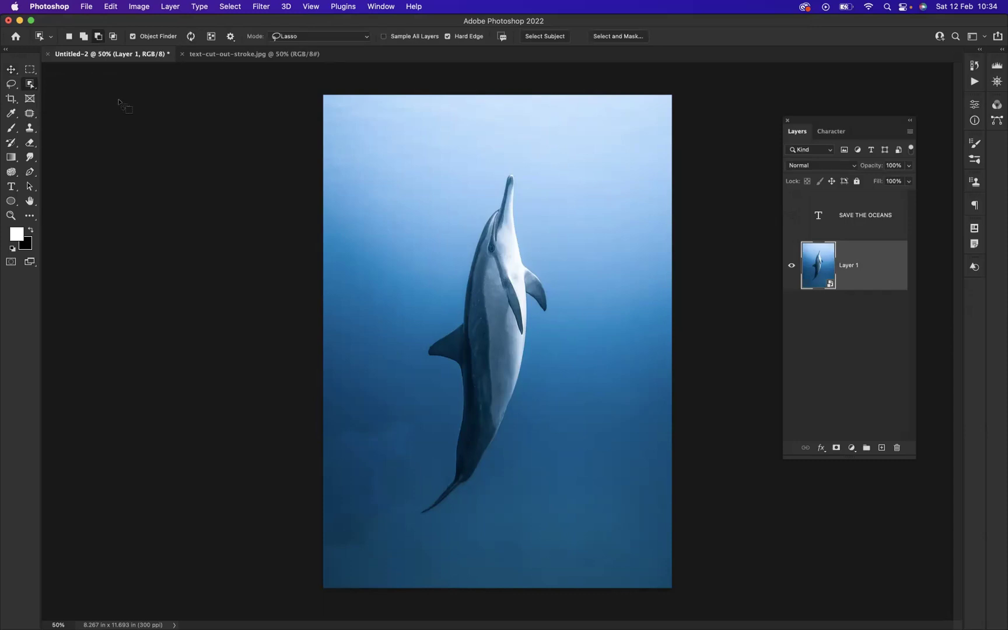
pyautogui.click(541, 37)
# Copy the dolphin onto a new Layer 2 and verify the cut-out by toggling layer visibility
pyautogui.press('super+j')
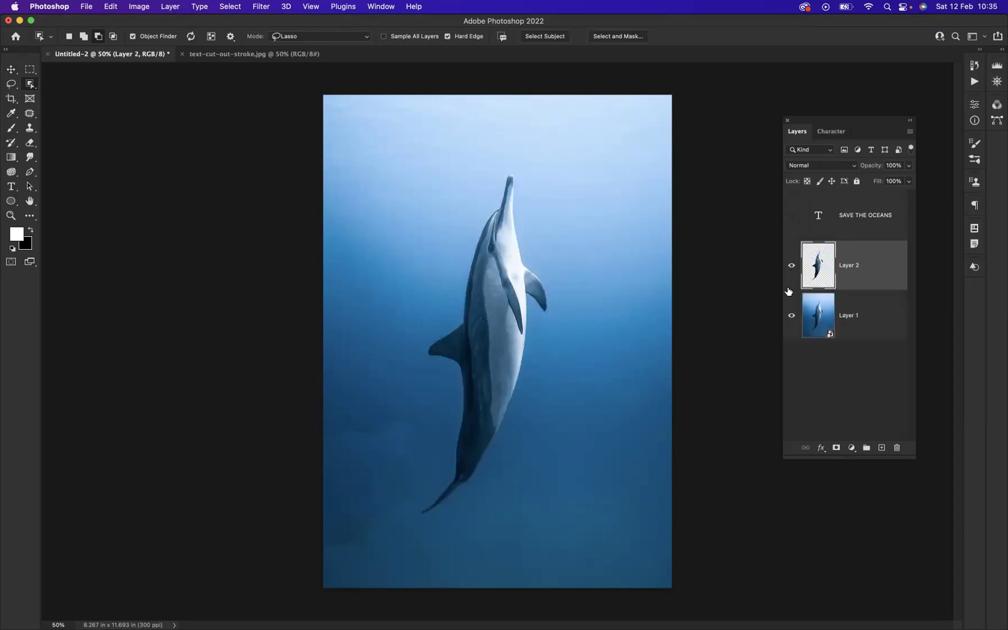
pyautogui.click(791, 315)
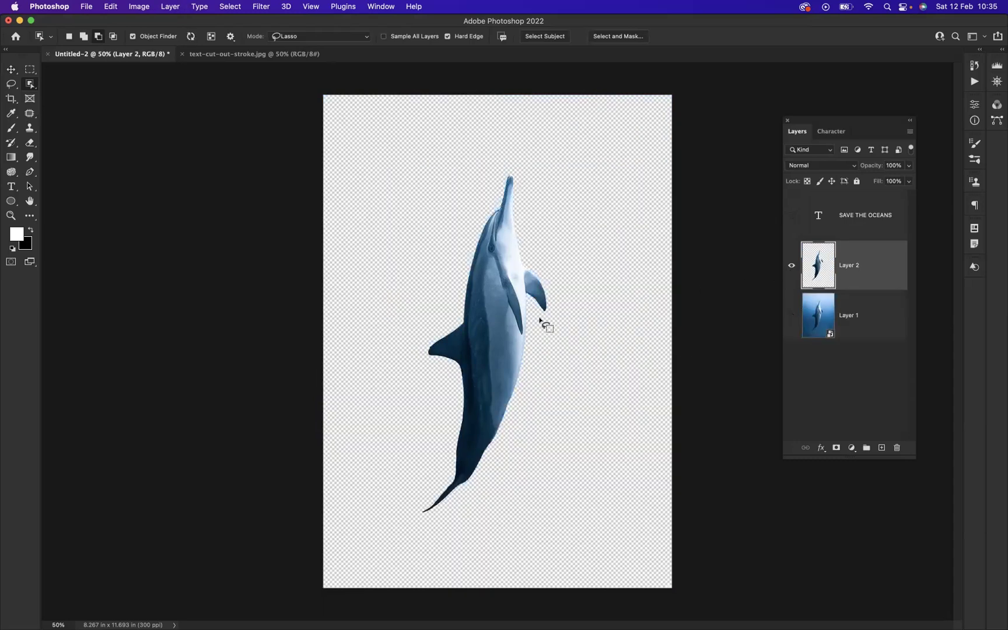
pyautogui.click(792, 267)
pyautogui.click(791, 265)
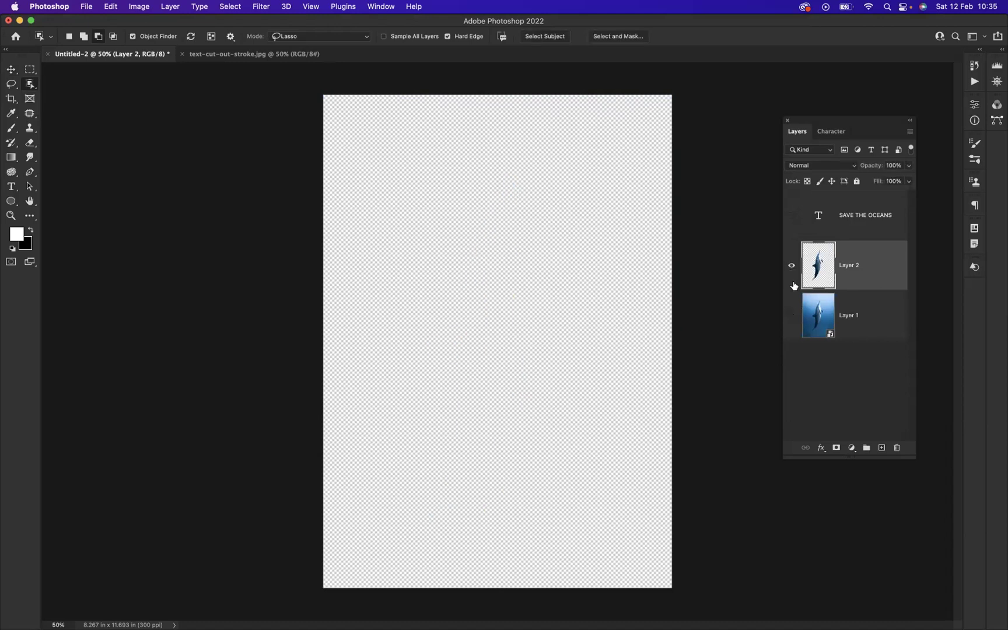
pyautogui.click(791, 315)
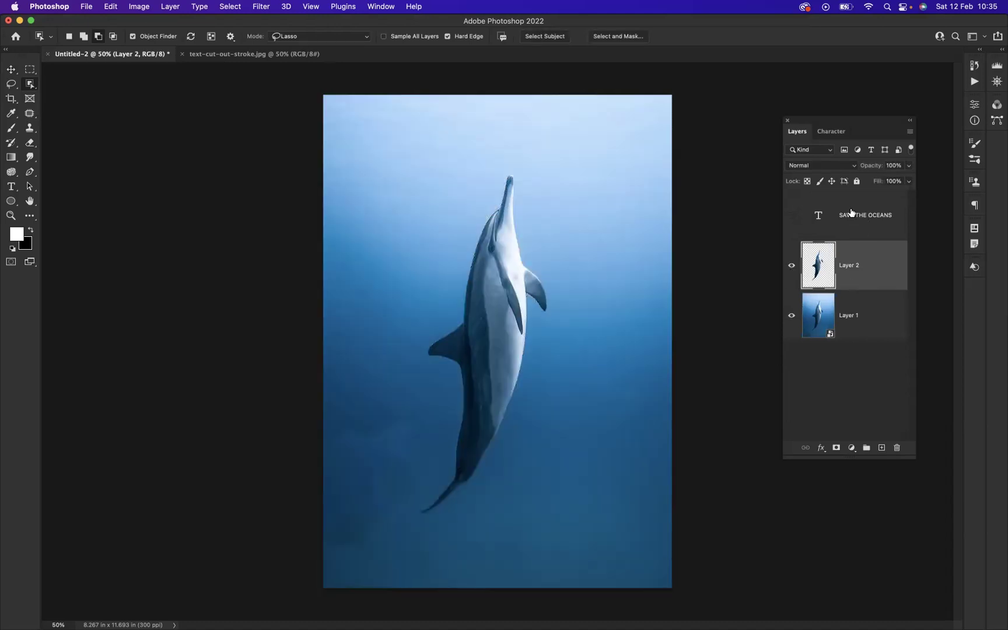
pyautogui.click(825, 216)
# Show the SAVE THE OCEANS text and place a duplicate of it below Layer 2
pyautogui.click(791, 216)
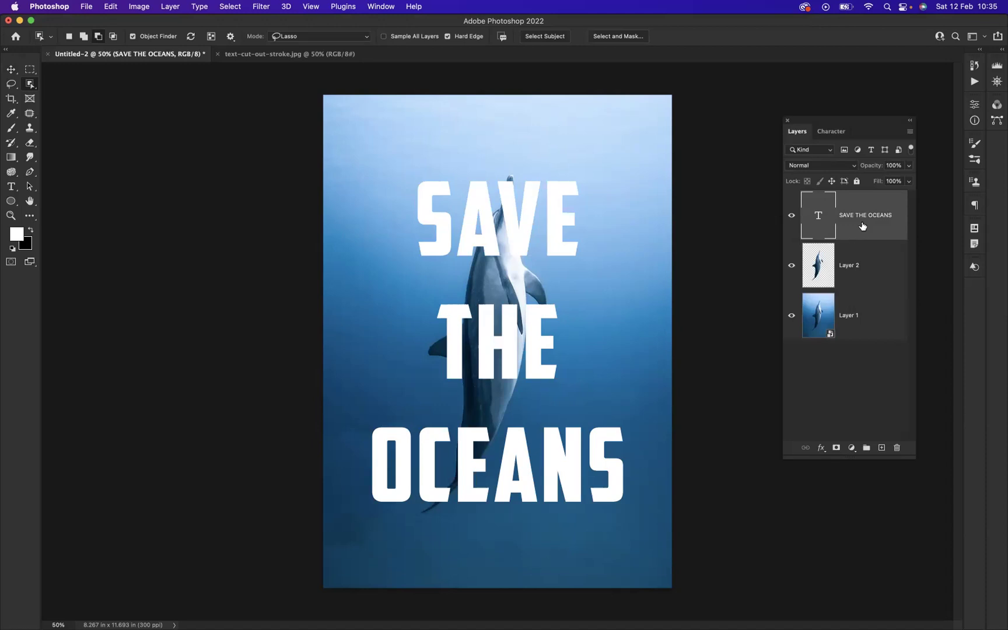
pyautogui.press('super+j')
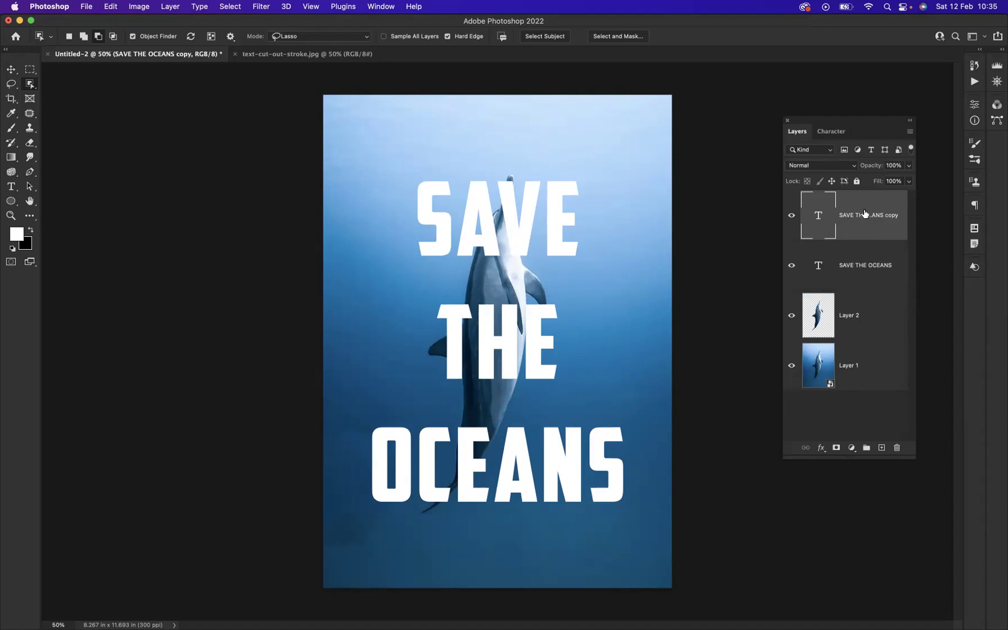
pyautogui.moveTo(856, 208); pyautogui.dragTo(850, 325)
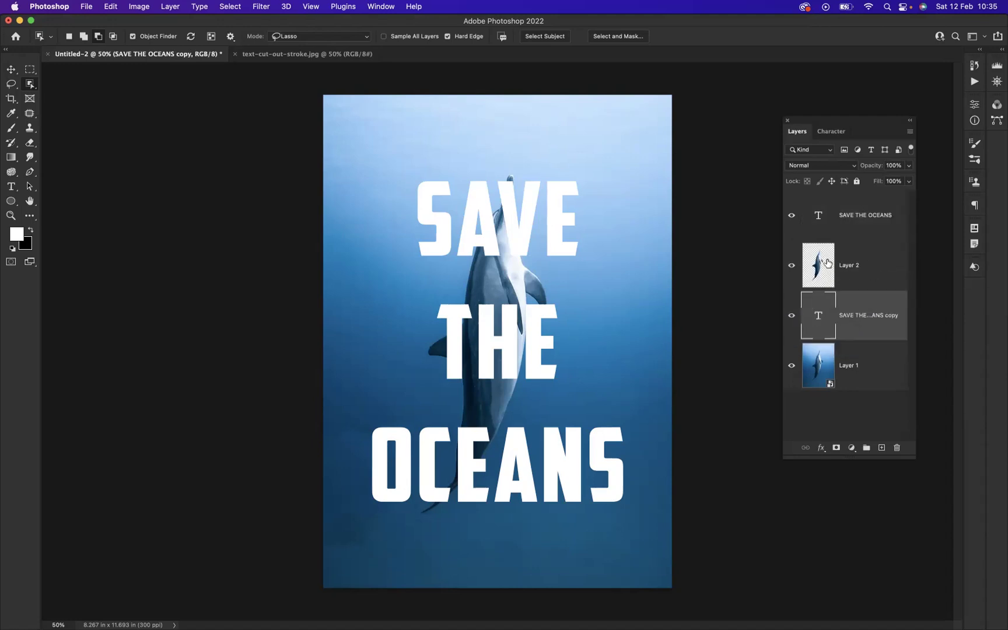
# Rename Layer 2 to 'dolphin', then select the top SAVE THE OCEANS layer
pyautogui.doubleClick(850, 265)
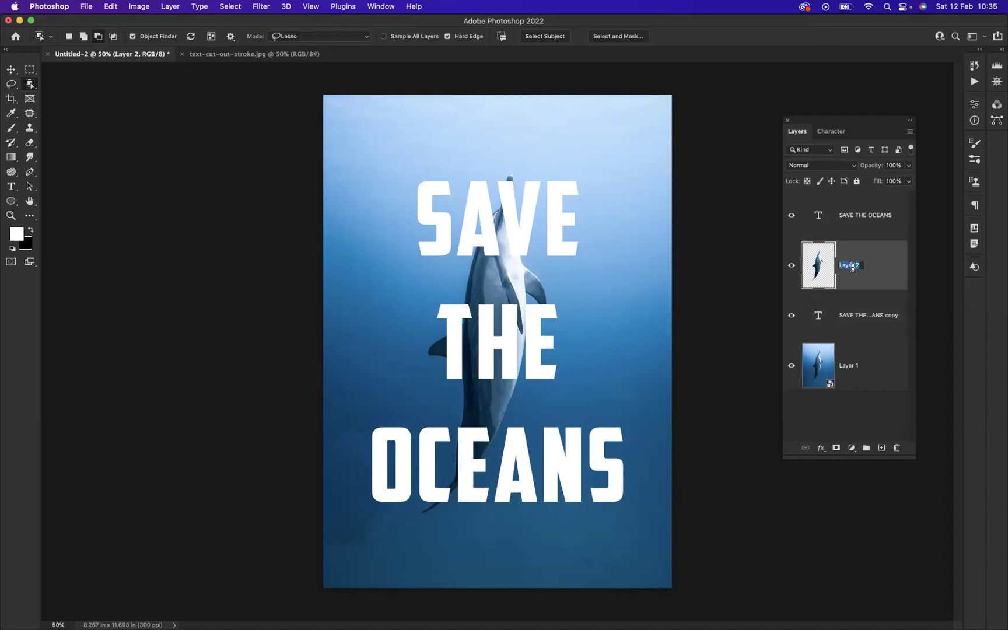
pyautogui.write('dolphinb')
pyautogui.press('BackSpace')
pyautogui.press('Return')
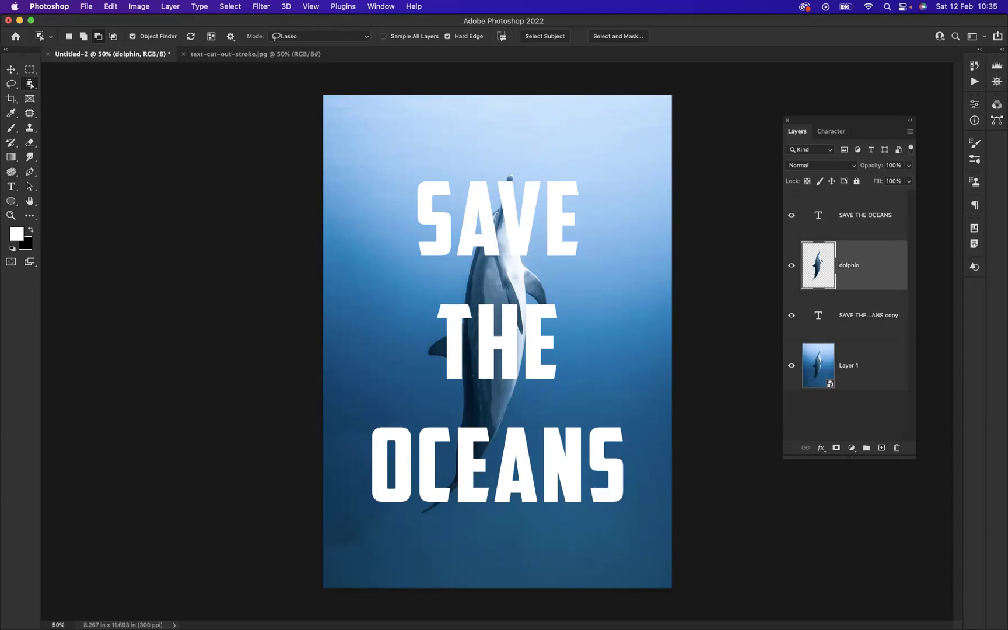
pyautogui.click(879, 361)
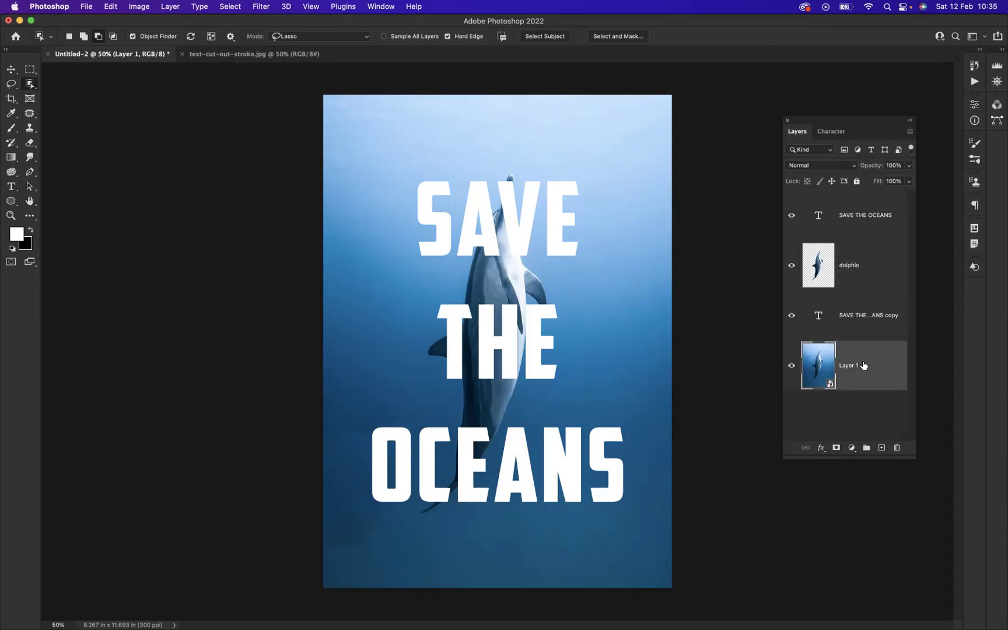
pyautogui.click(861, 320)
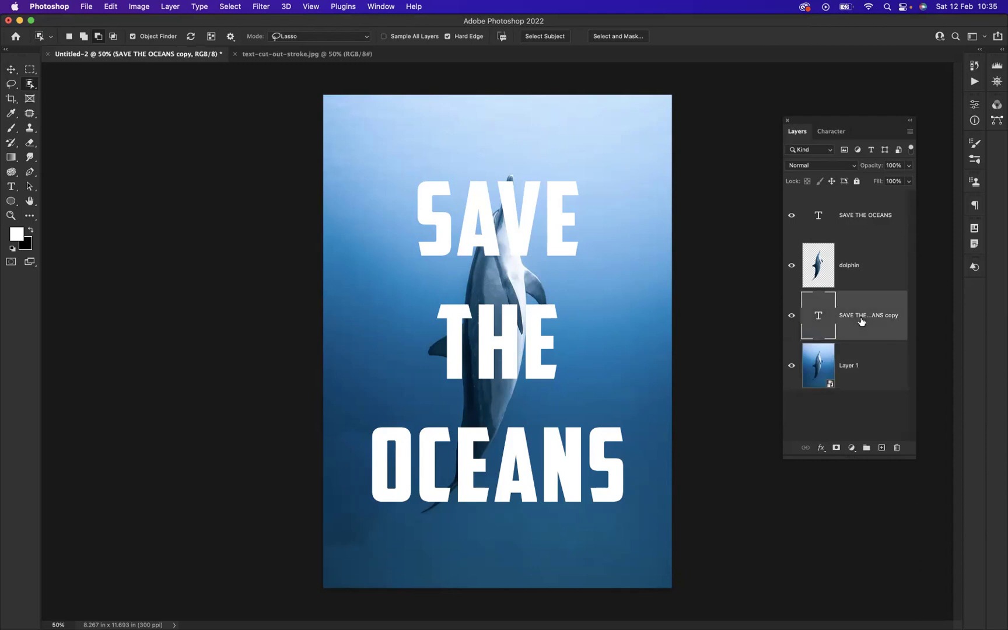
pyautogui.click(873, 275)
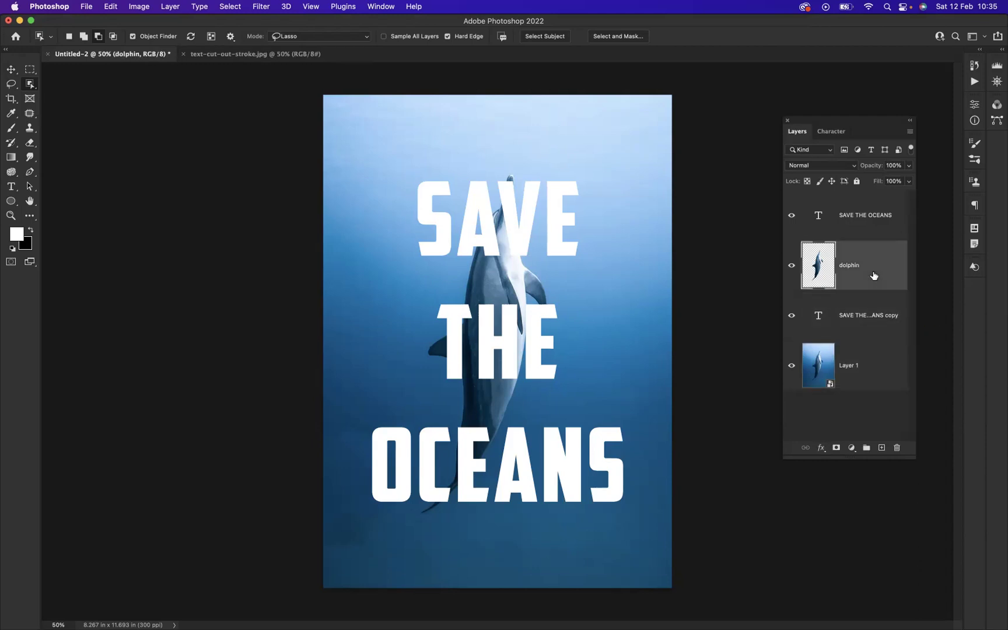
pyautogui.click(866, 236)
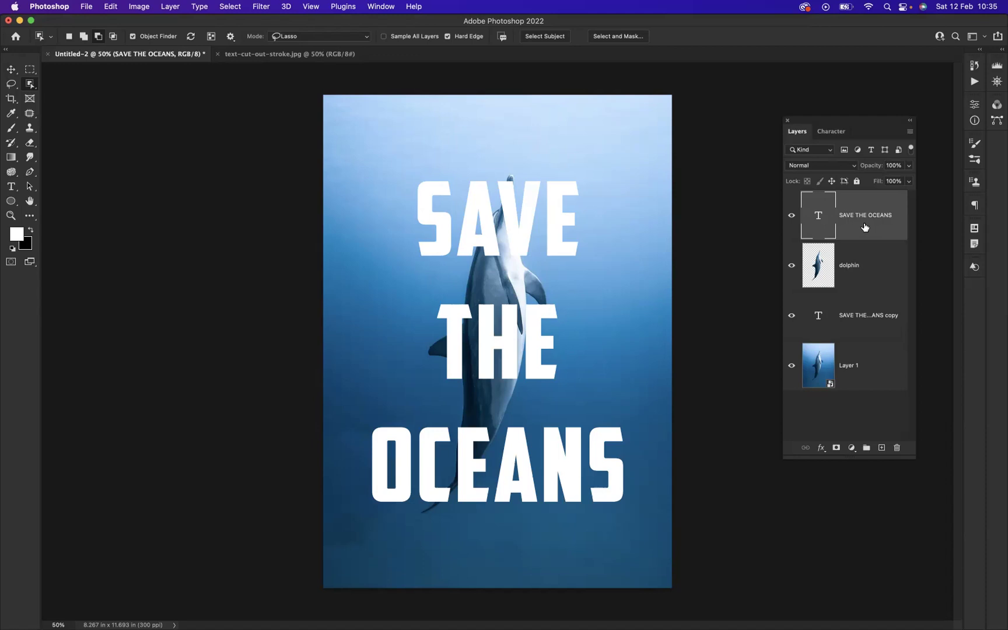
# Give the top SAVE THE OCEANS layer a white 10 px centre Stroke in Layer Style
pyautogui.click(820, 449)
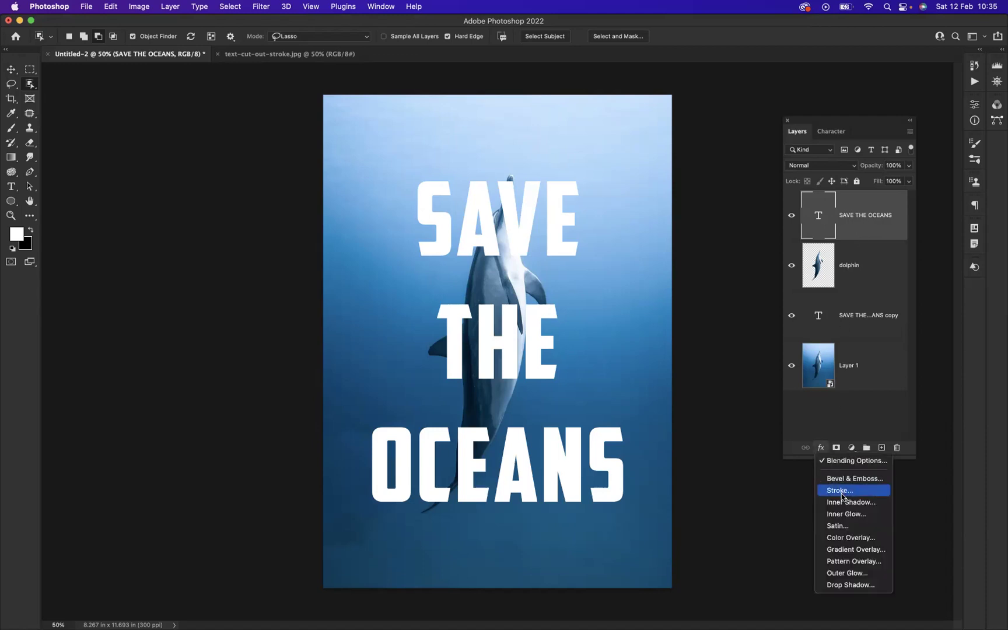
pyautogui.click(887, 226)
pyautogui.doubleClick(876, 229)
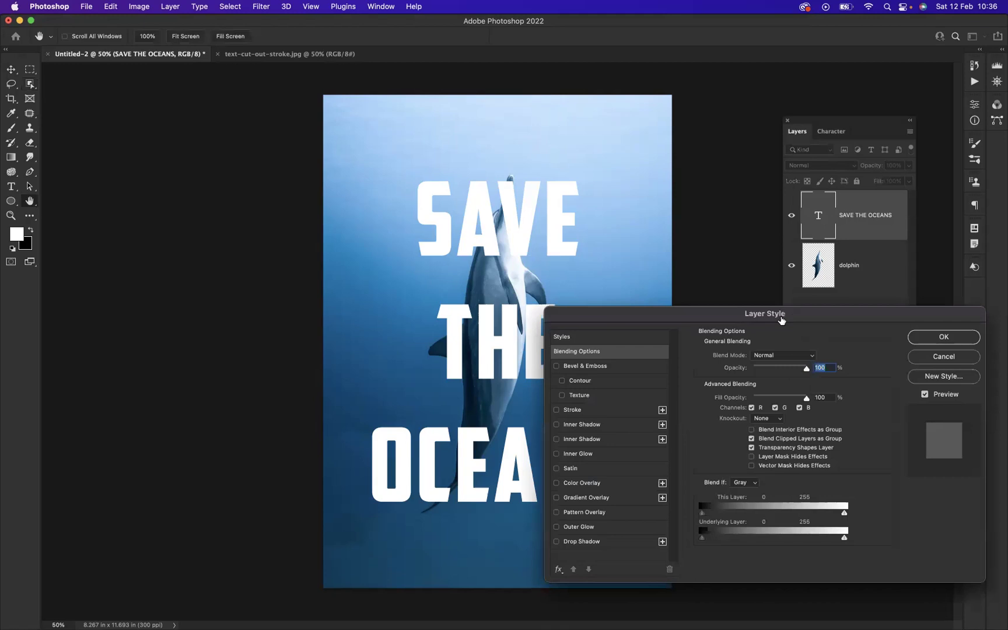
pyautogui.moveTo(765, 320); pyautogui.dragTo(333, 140)
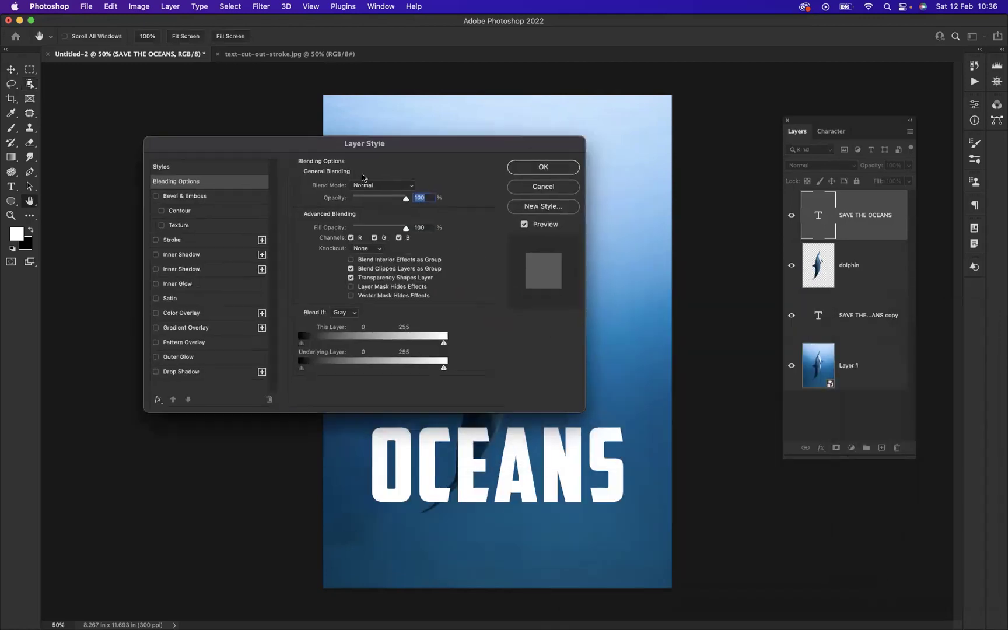
pyautogui.click(157, 239)
pyautogui.click(188, 241)
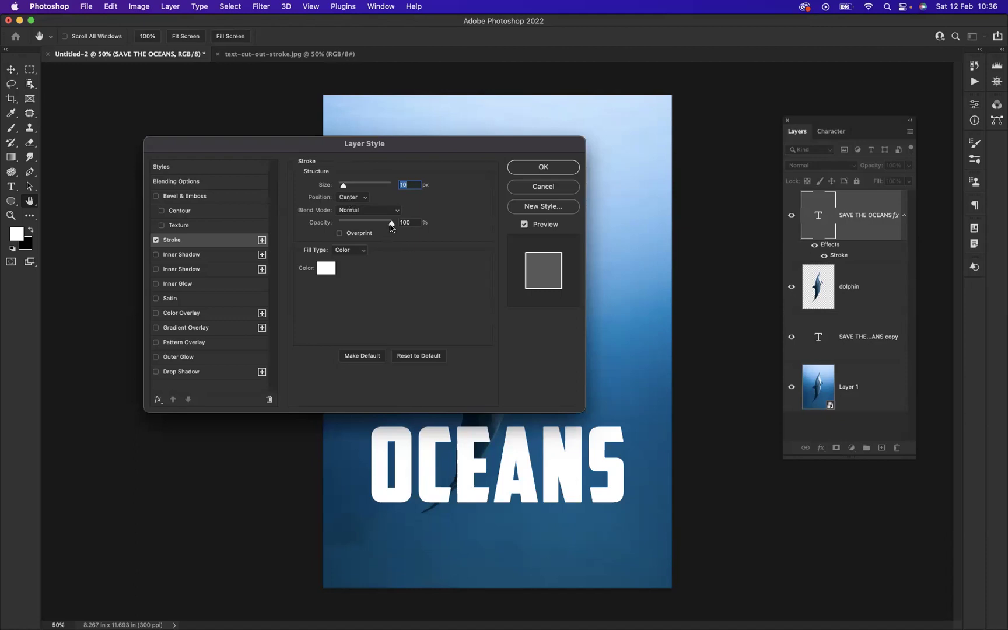
pyautogui.click(406, 227)
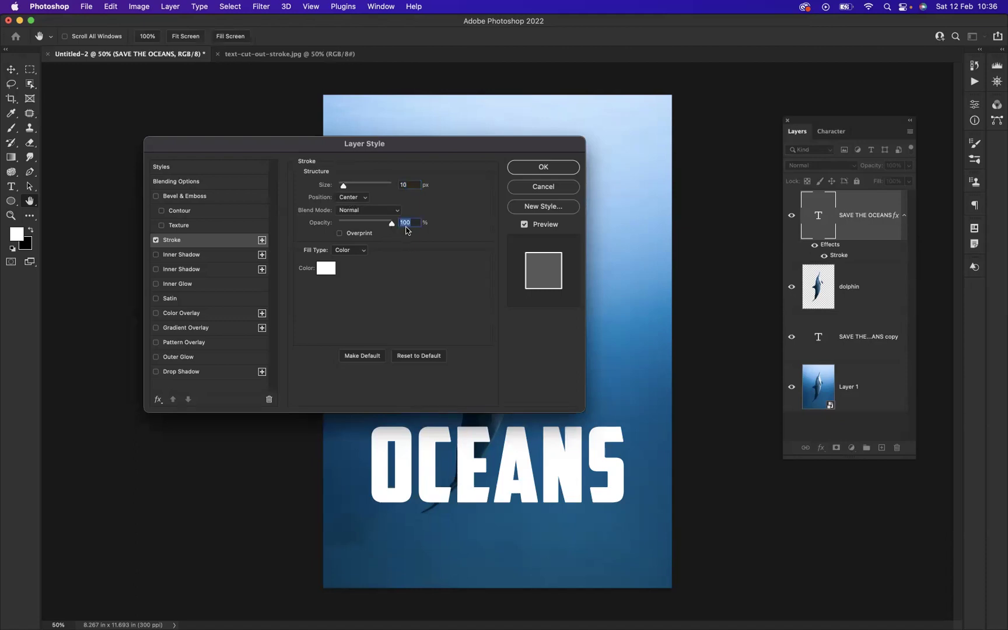
pyautogui.click(540, 168)
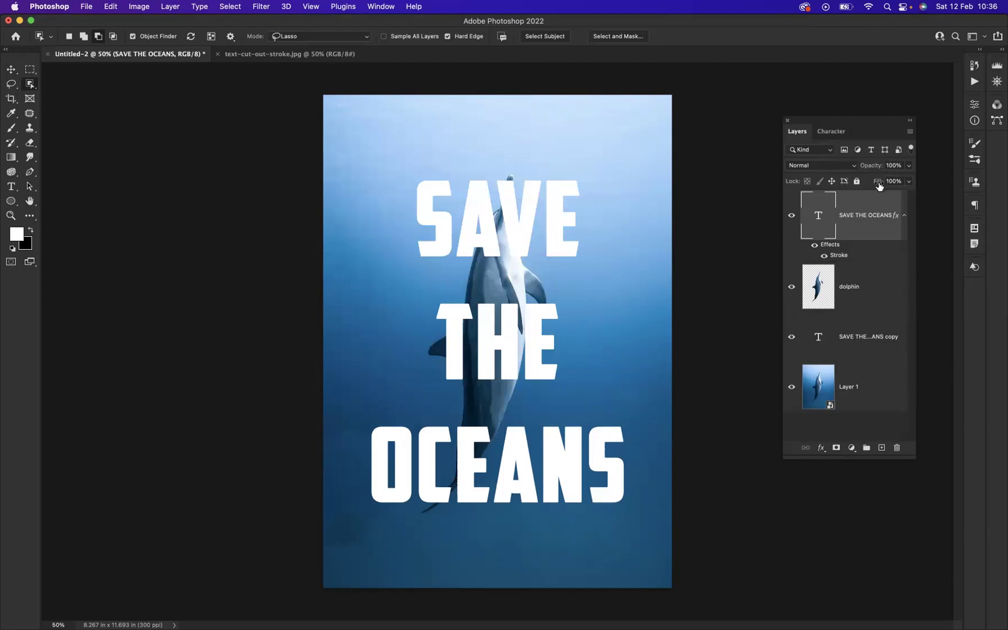
# Drop the top SAVE THE OCEANS layer's Fill to 0% and add the text copy to the selection
pyautogui.click(909, 182)
pyautogui.moveTo(908, 199); pyautogui.dragTo(852, 199)
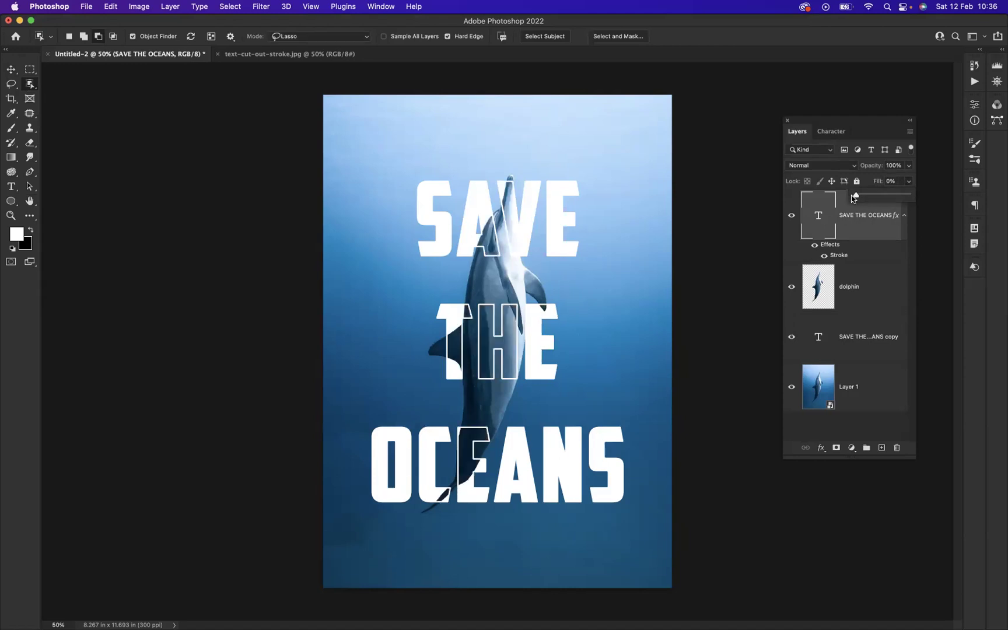
pyautogui.click(868, 234)
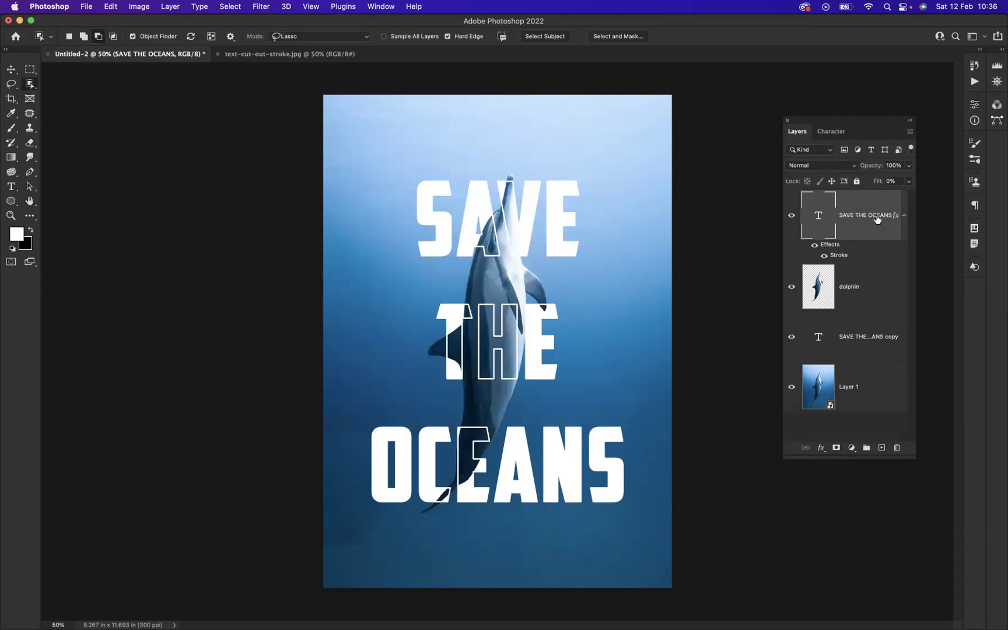
pyautogui.keyDown('super'); pyautogui.click(862, 327); pyautogui.keyUp('super')
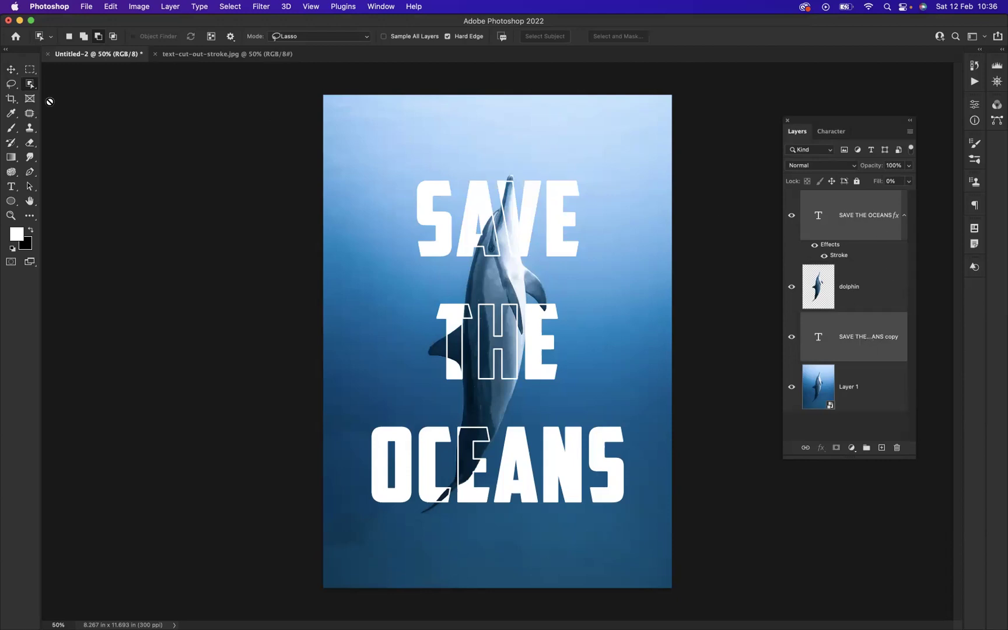
pyautogui.click(11, 69)
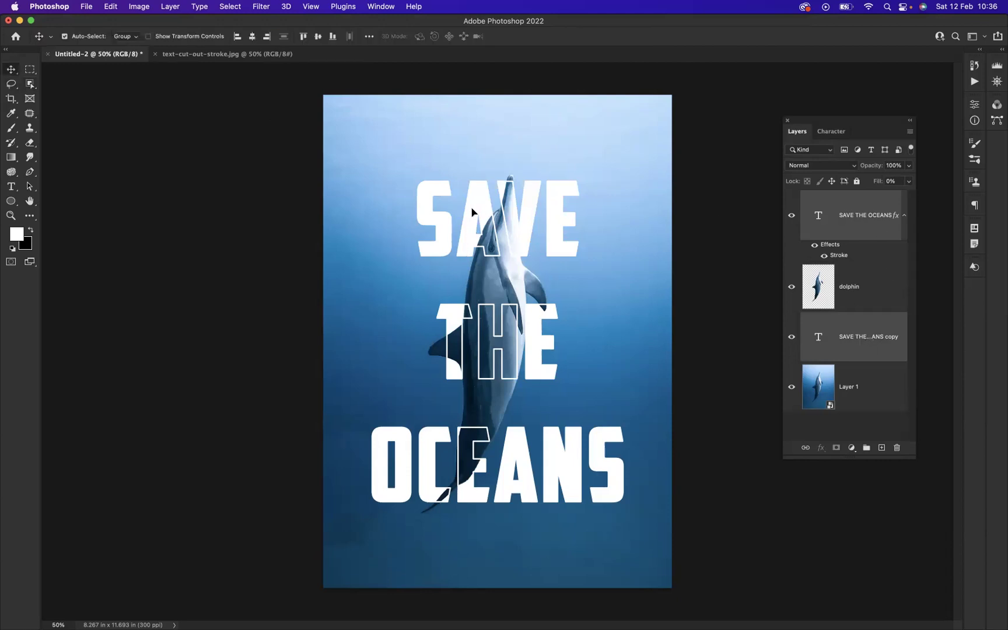
pyautogui.moveTo(475, 219); pyautogui.dragTo(461, 193)
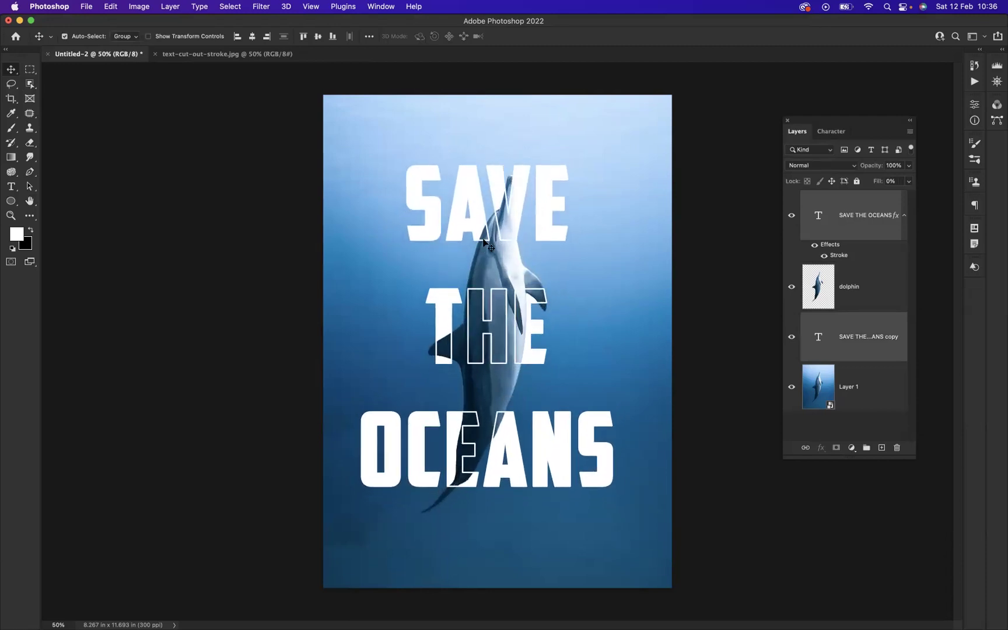
pyautogui.press('super+z')
pyautogui.click(279, 234)
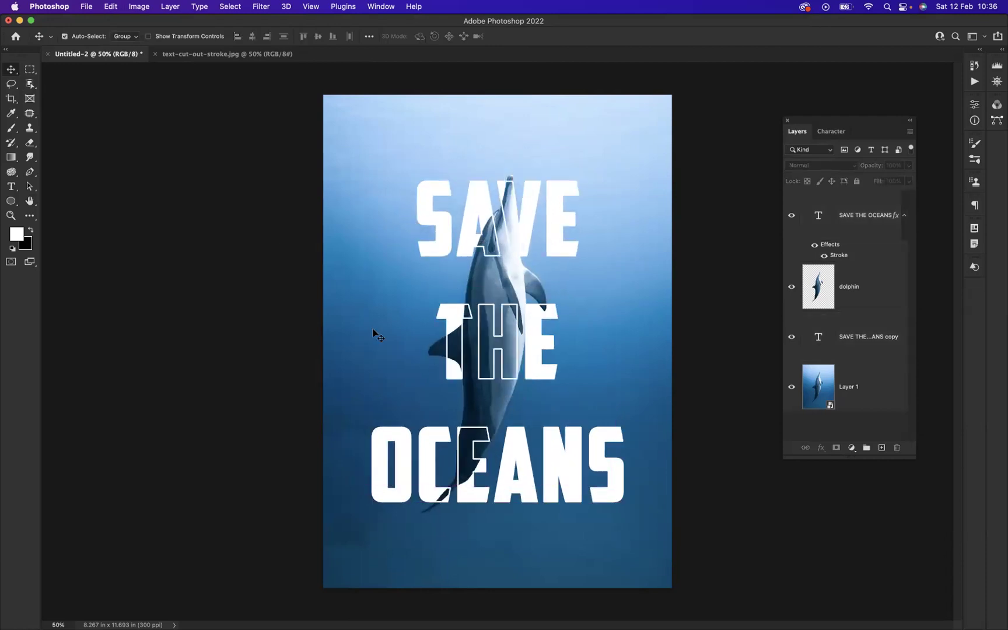